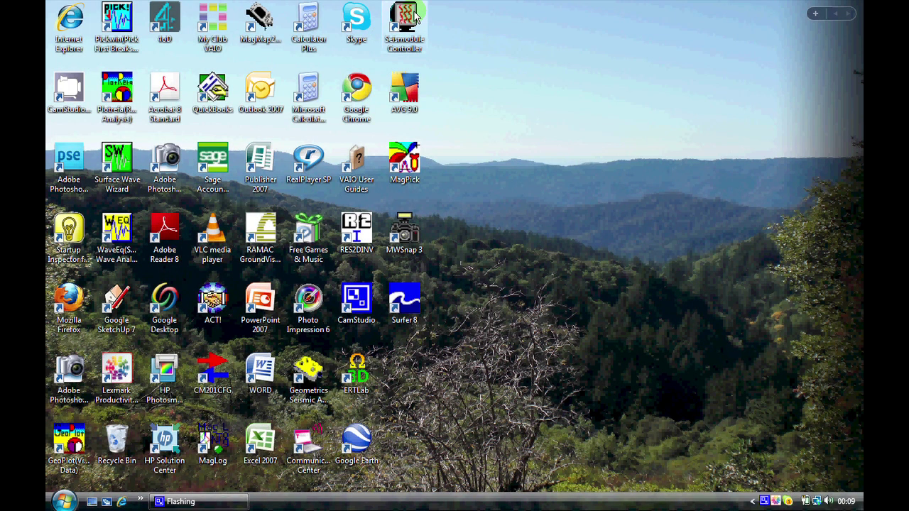
Launch the Seismodule Controller and overwrite GatherFile1 to reach the live 24-channel noise display
double_click(404, 22)
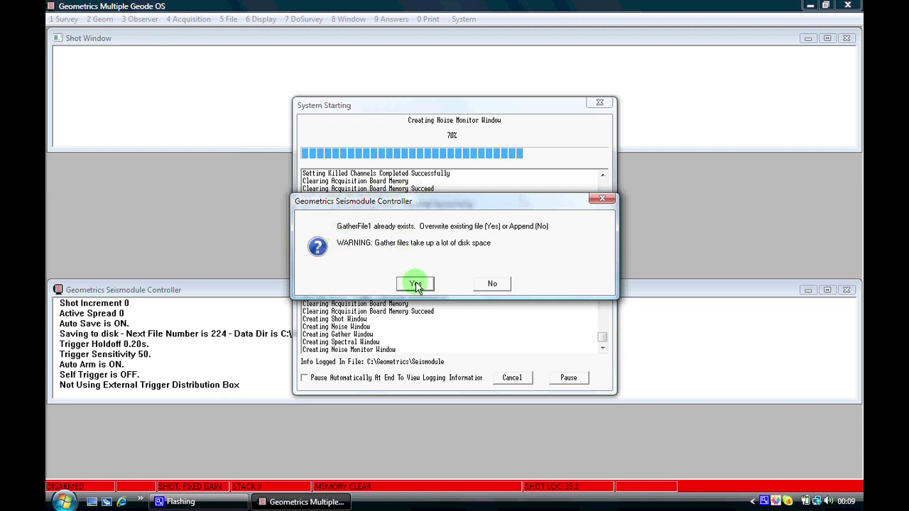
click(416, 285)
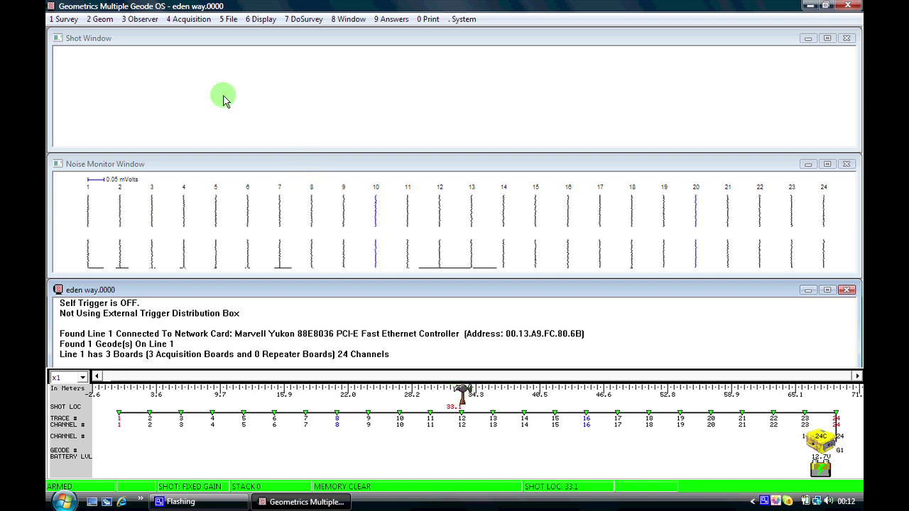
Show the Geom menu's spread geometry settings list
click(110, 26)
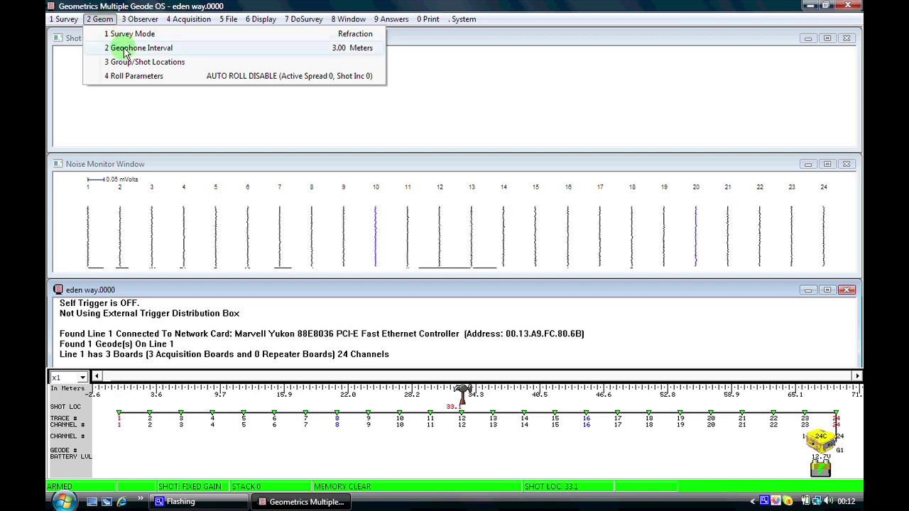
Confirm a 3-meter geophone interval and recompute the geophone locations from it
click(125, 49)
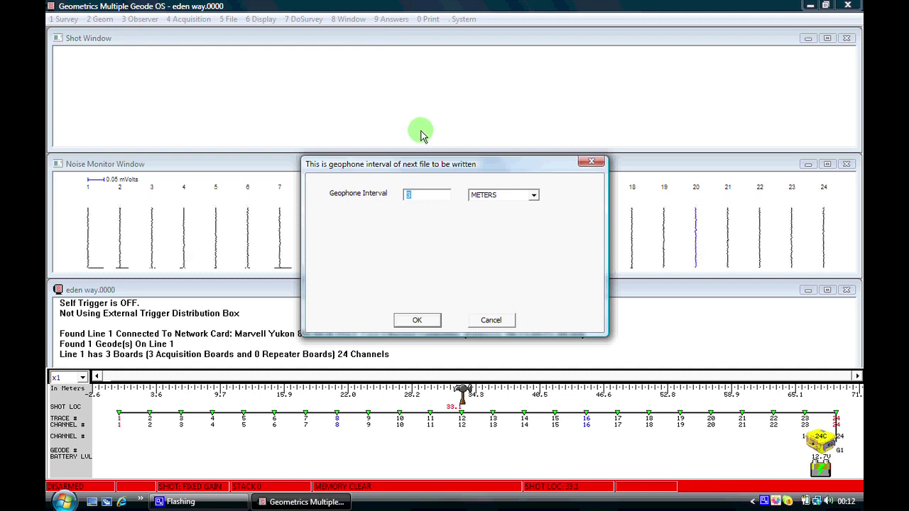
click(409, 194)
double_click(410, 194)
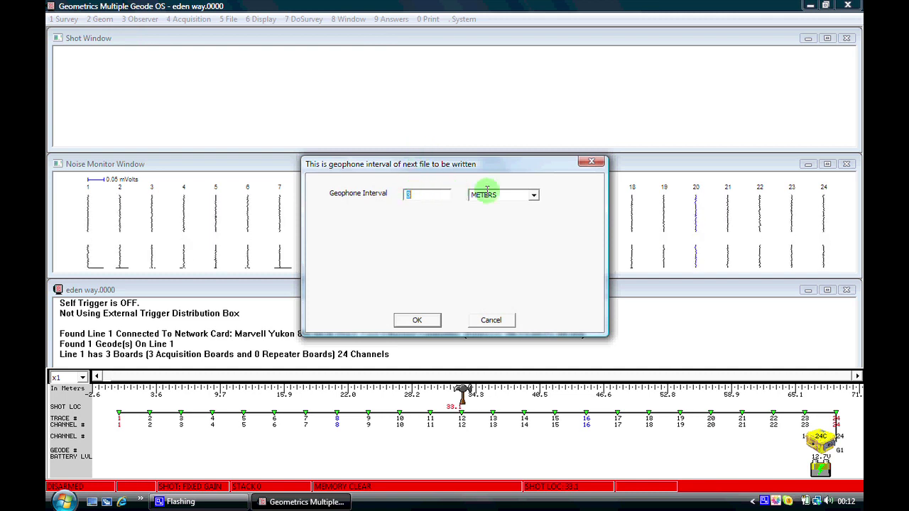
click(534, 196)
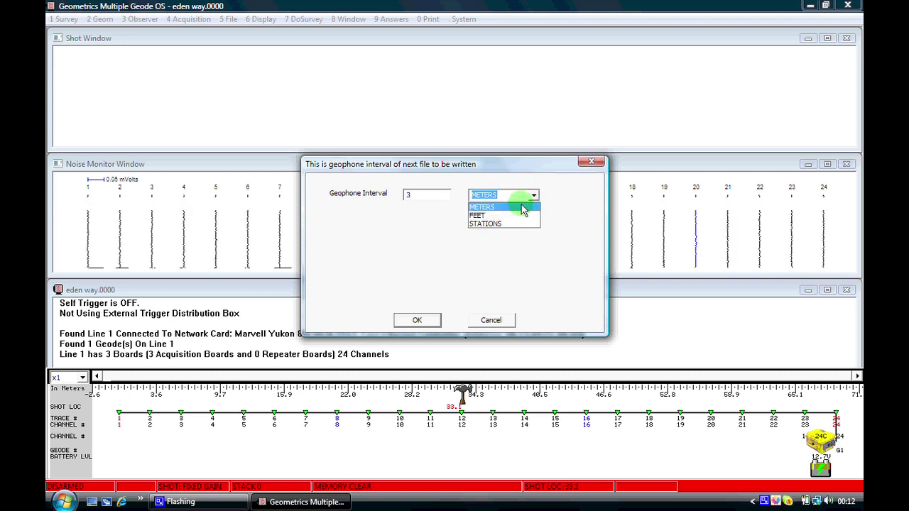
click(524, 210)
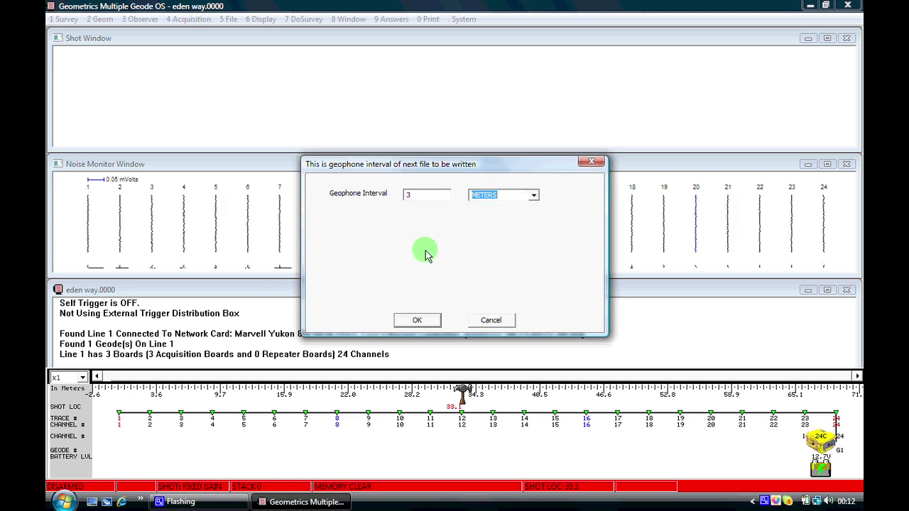
click(422, 322)
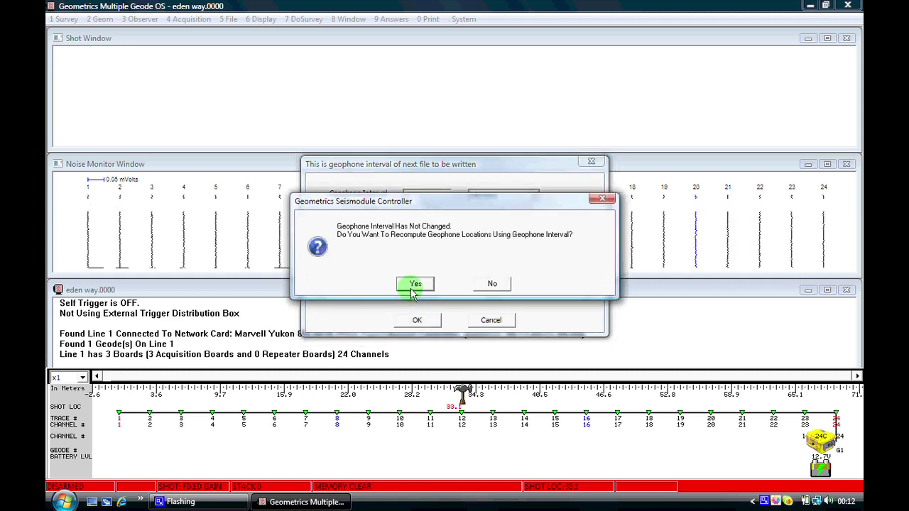
click(416, 285)
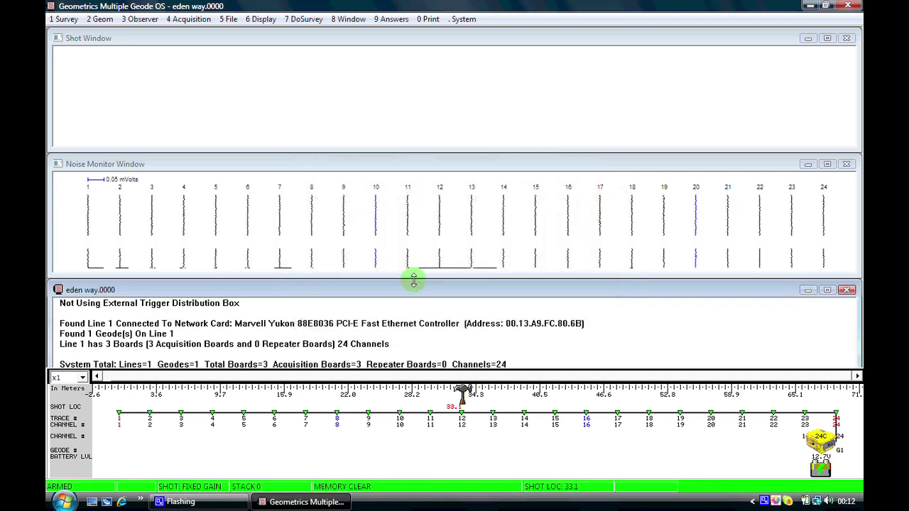
click(102, 21)
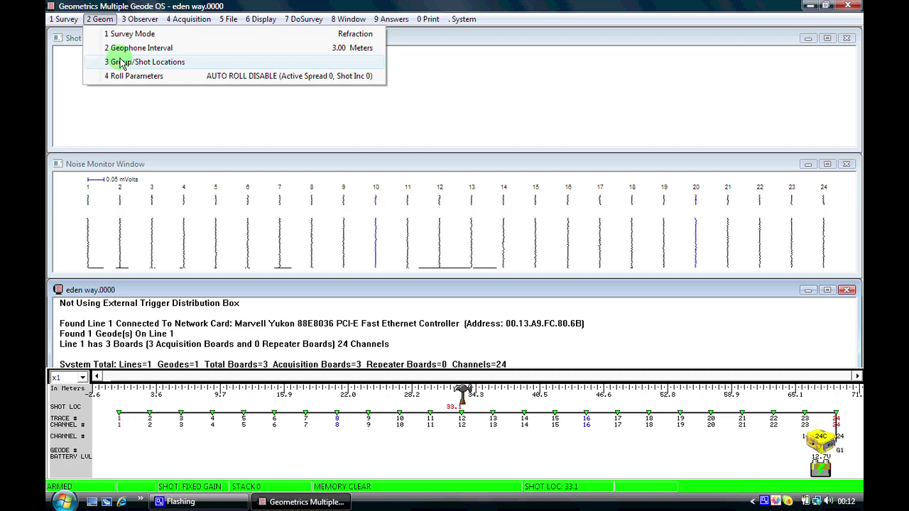
click(122, 63)
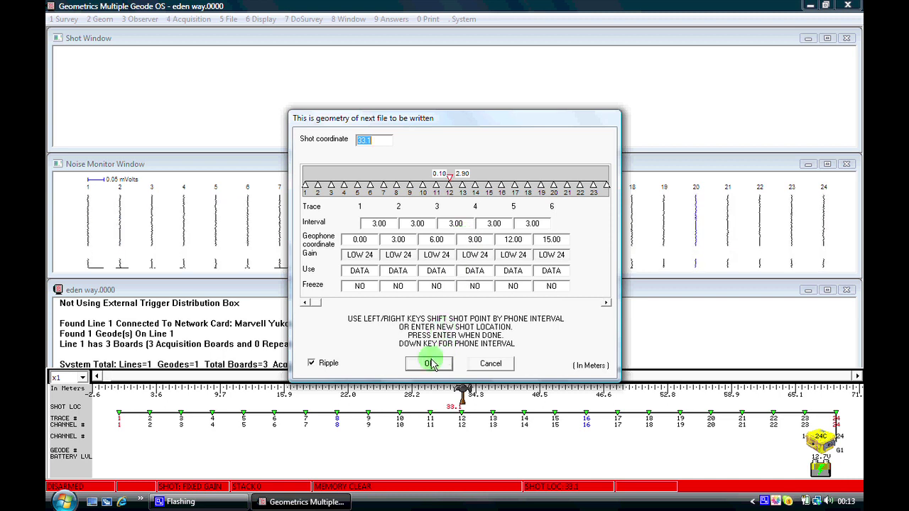
click(488, 364)
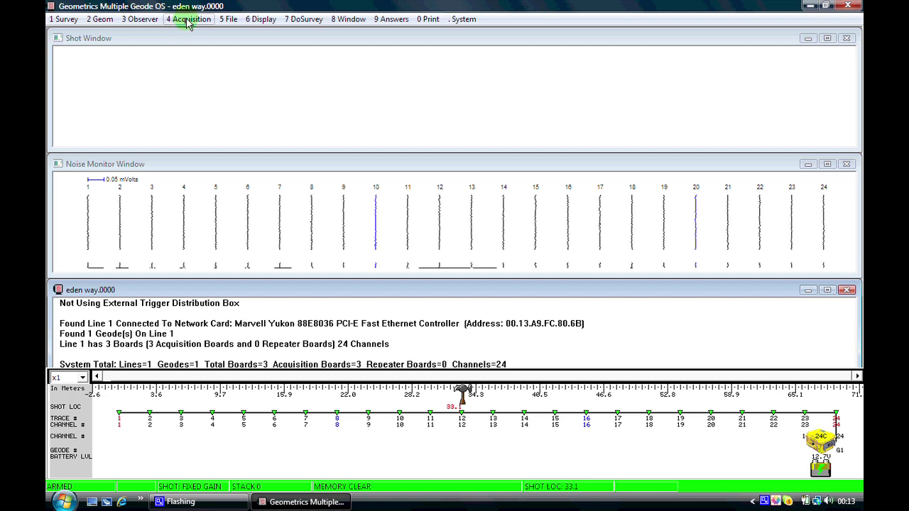
Change the record length from 0.1 to 0.25 s at a 62.5 µs sample interval
click(188, 22)
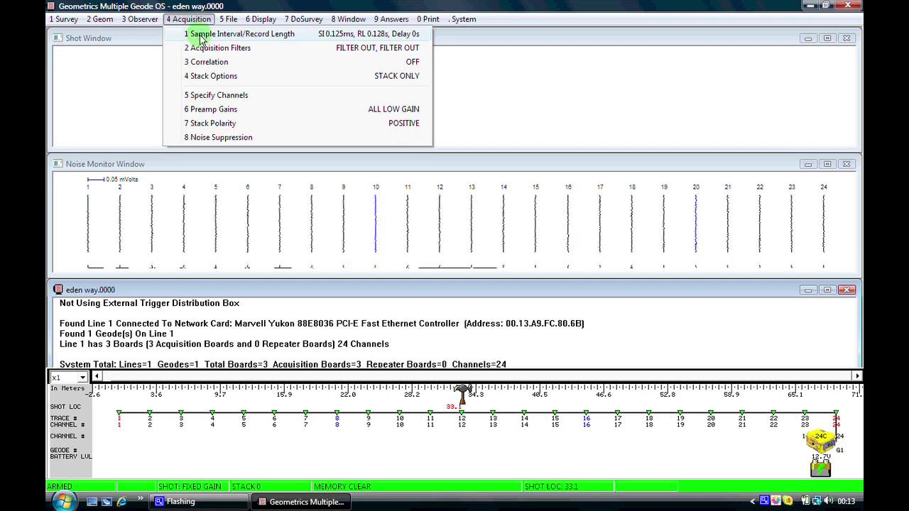
click(200, 39)
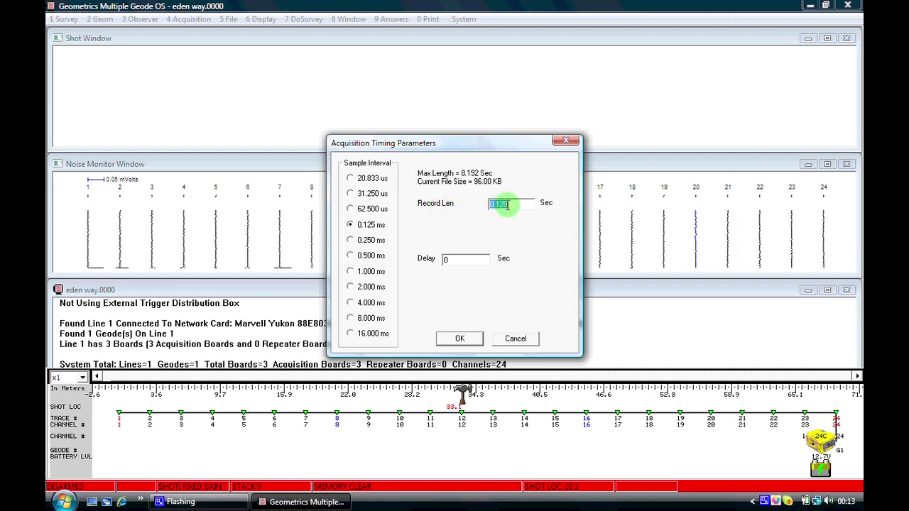
click(354, 210)
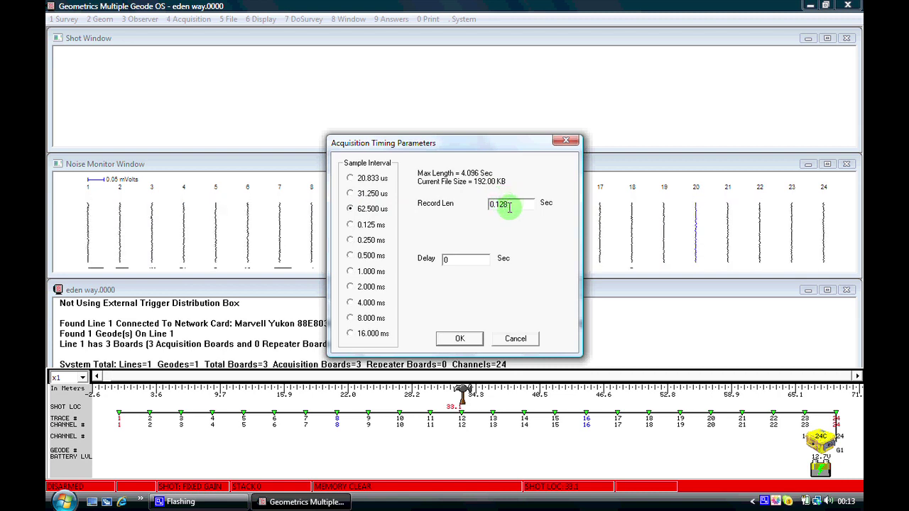
key(BackSpace)
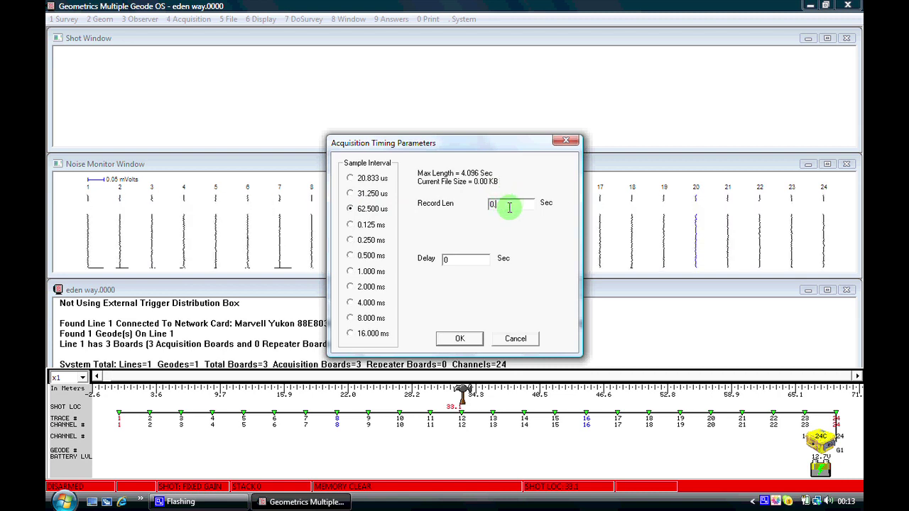
text(25)
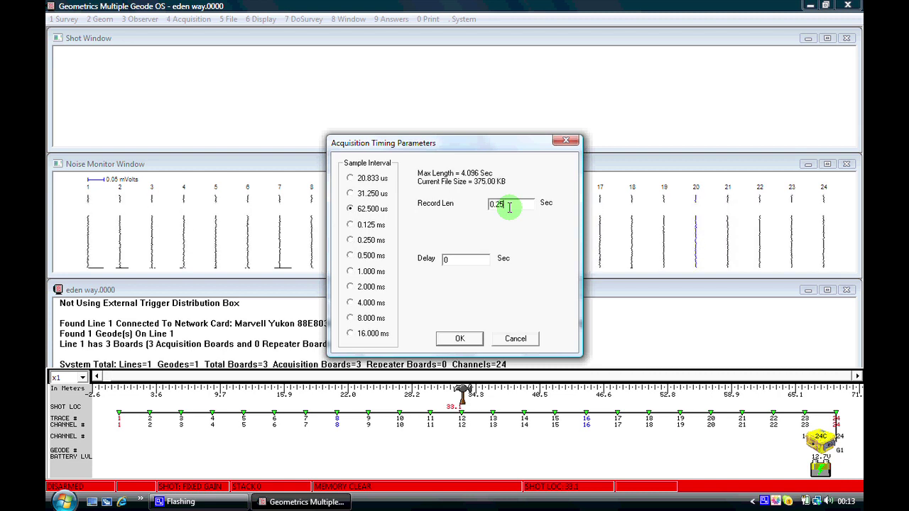
click(446, 262)
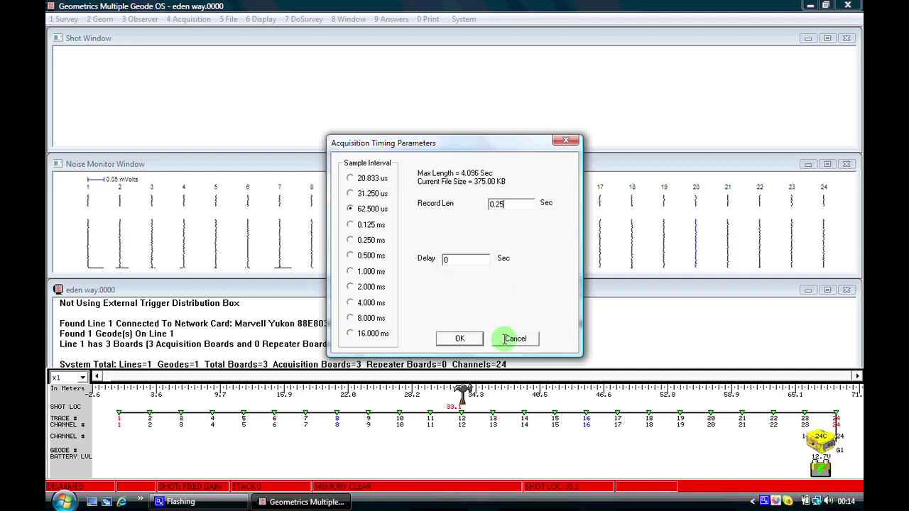
click(460, 338)
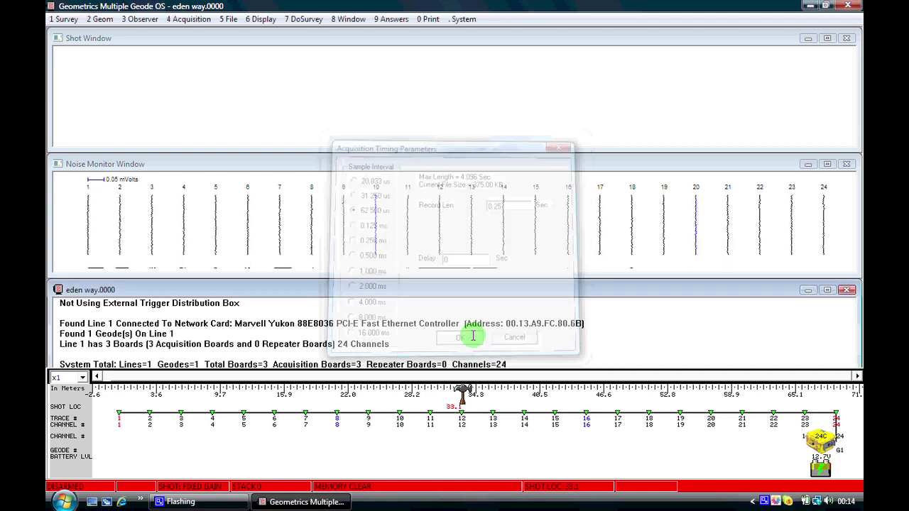
Set Filter 1 to LOW_CUT_FILTER 15 and Filter 2 to NOTCH_FREQUENCY 60
click(201, 20)
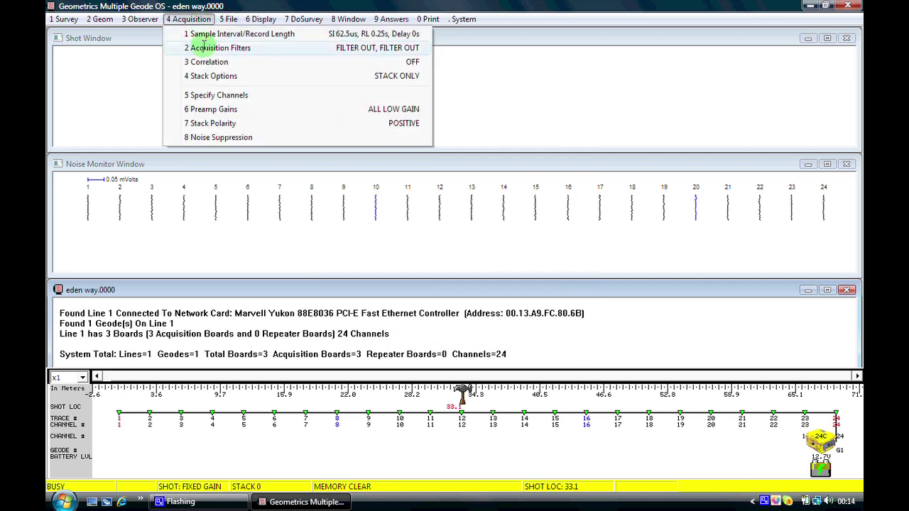
click(204, 47)
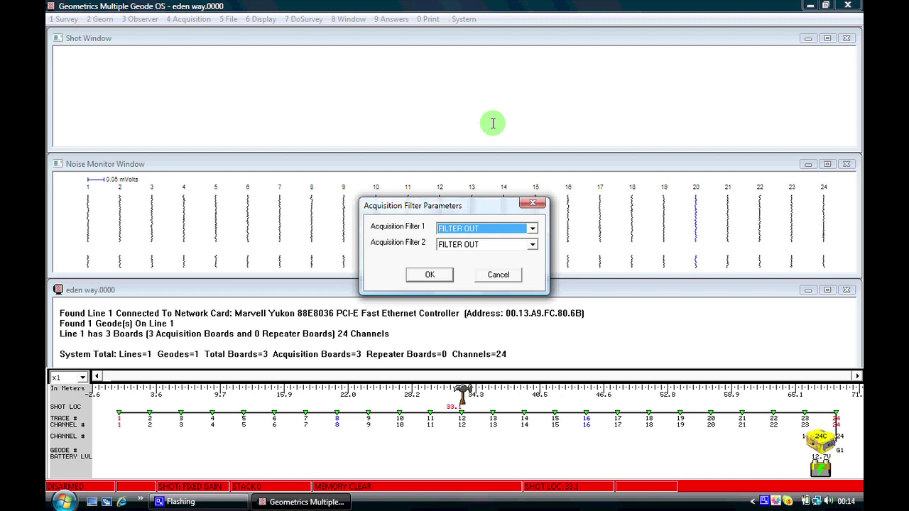
click(533, 227)
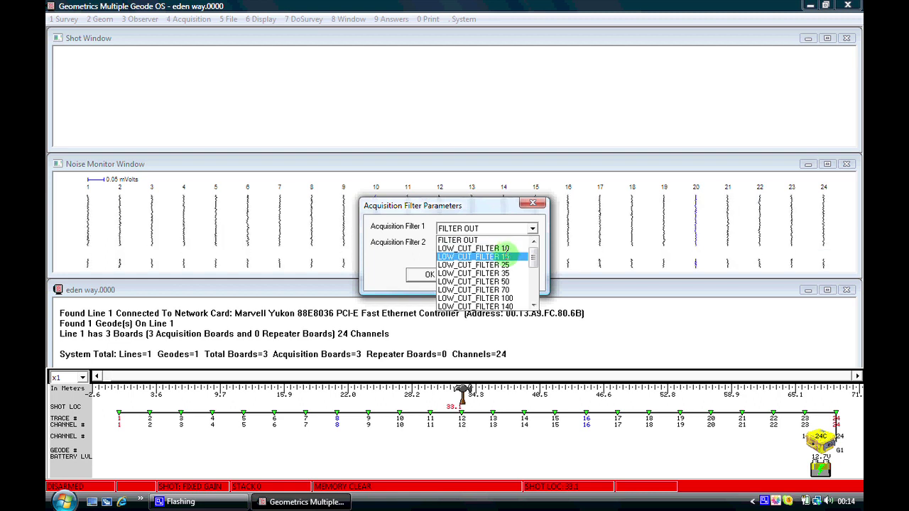
click(505, 255)
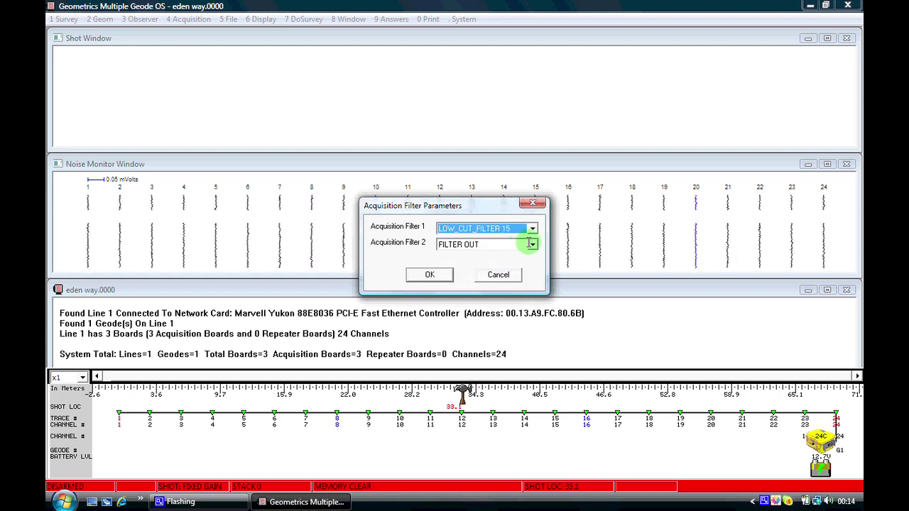
click(531, 243)
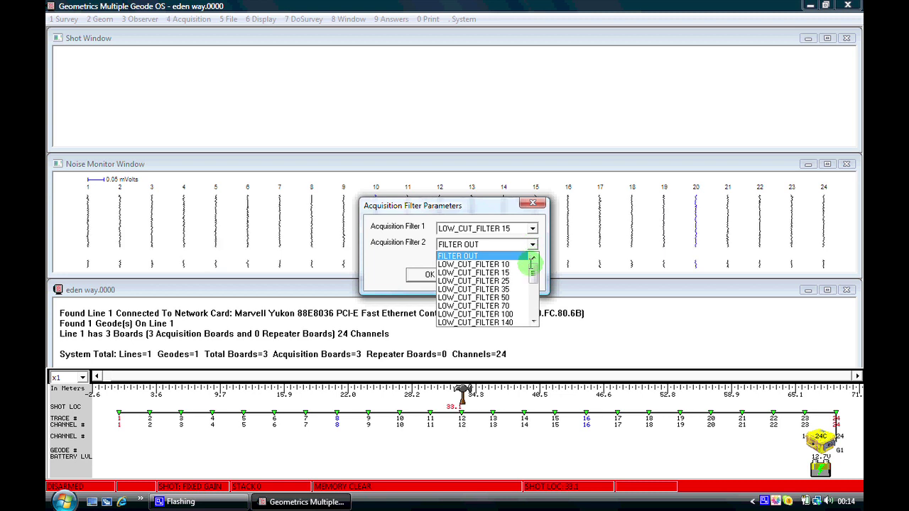
drag(531, 268, 531, 287)
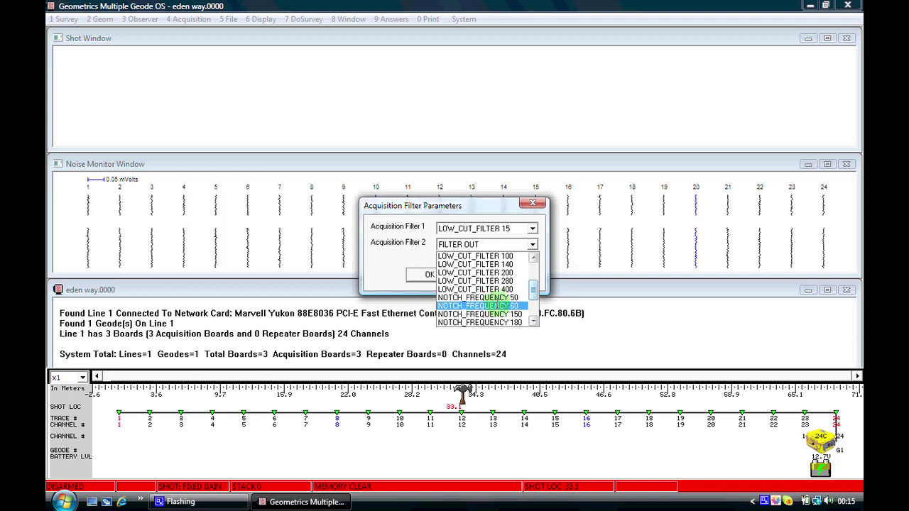
click(497, 305)
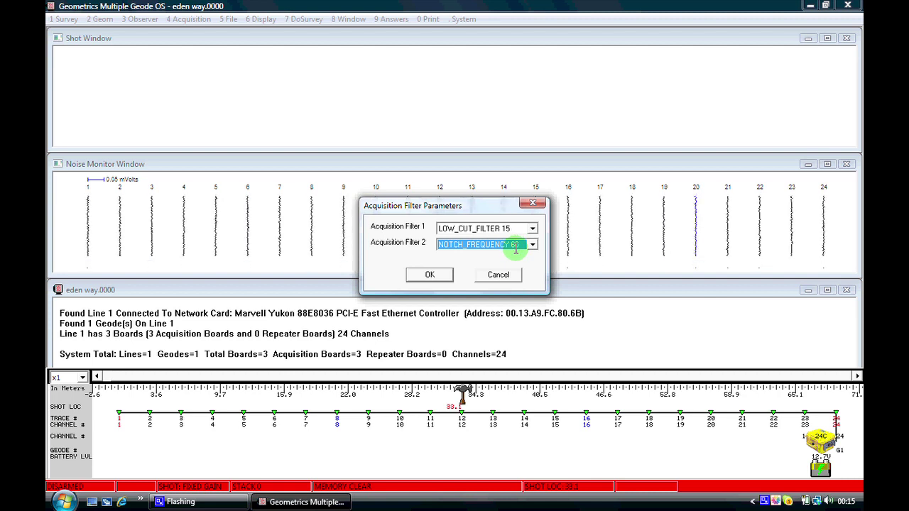
click(430, 275)
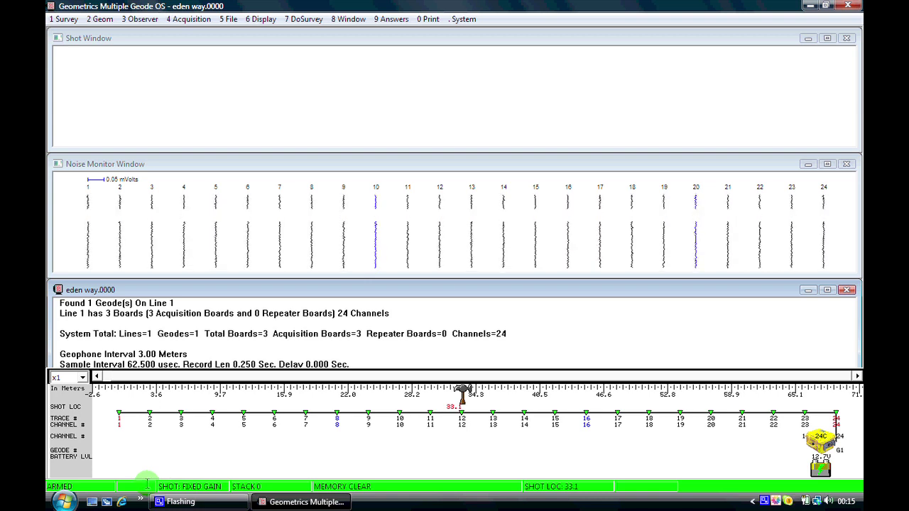
Once ARMED, show the Acquisition menu to check the 15 Hz low-cut and 60 Hz notch filters
click(200, 20)
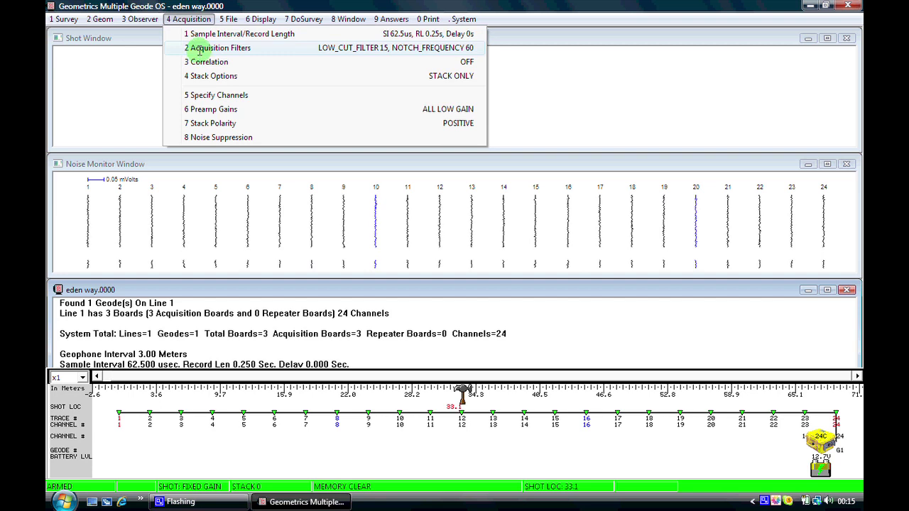
click(201, 48)
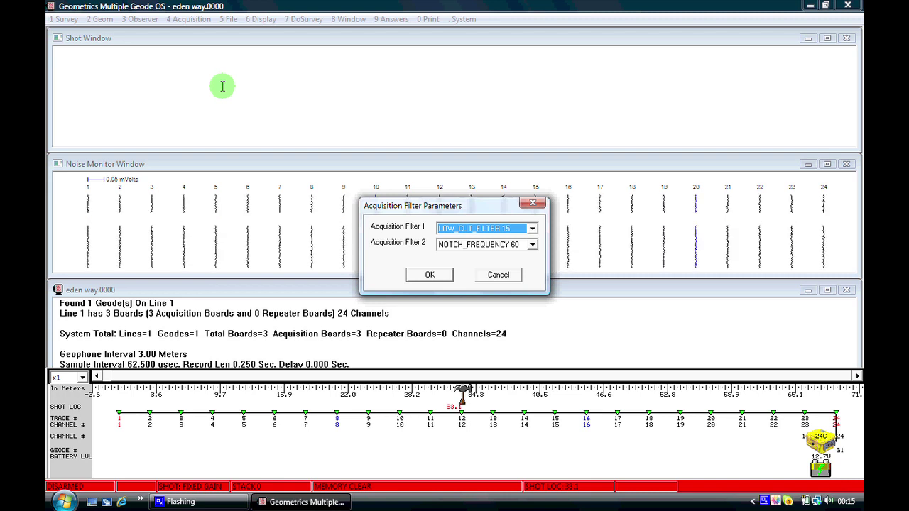
click(500, 274)
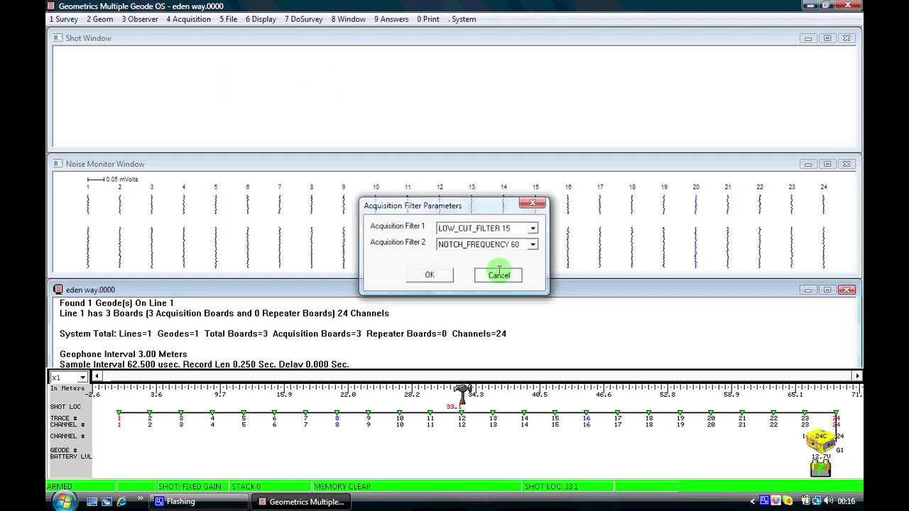